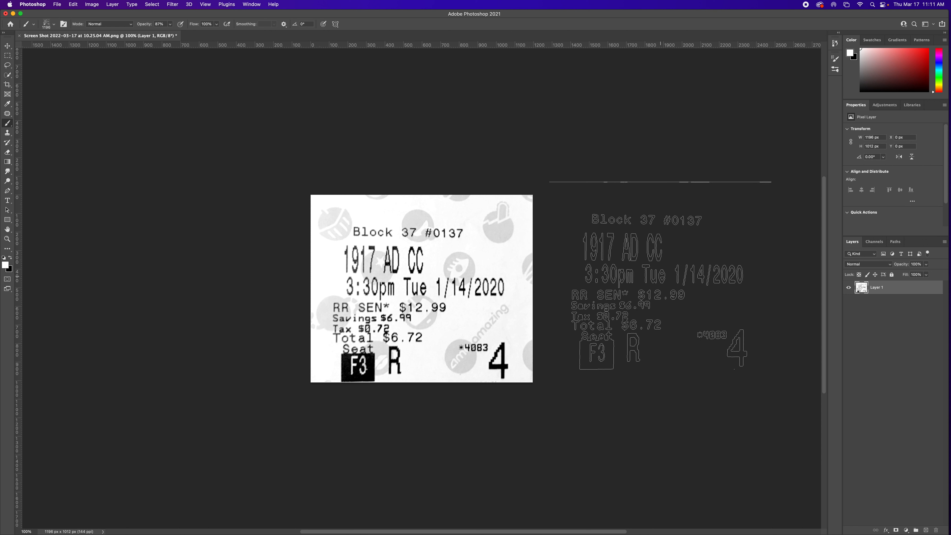
Open 3_LightFlaresRings2.jpg from the Chapter 6 folder and fit the whole image in view
key(super+o)
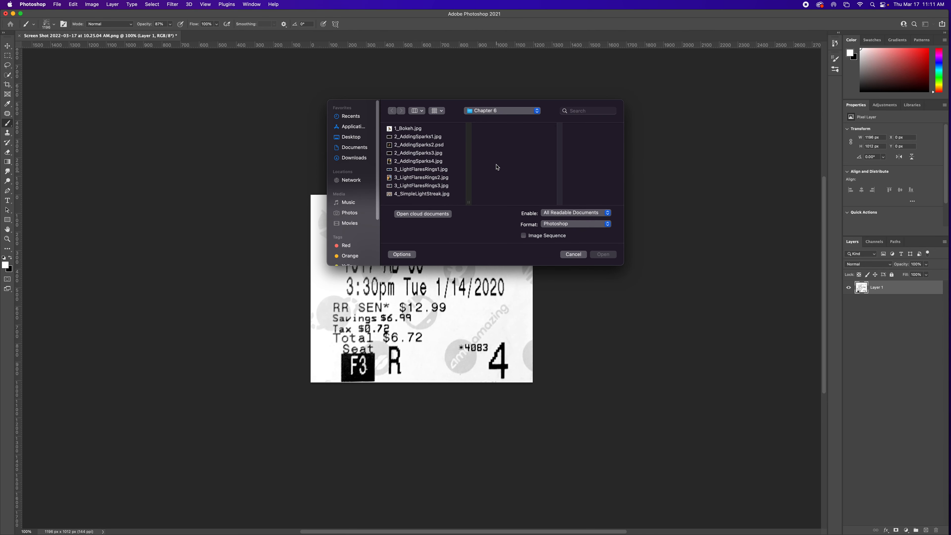
click(416, 178)
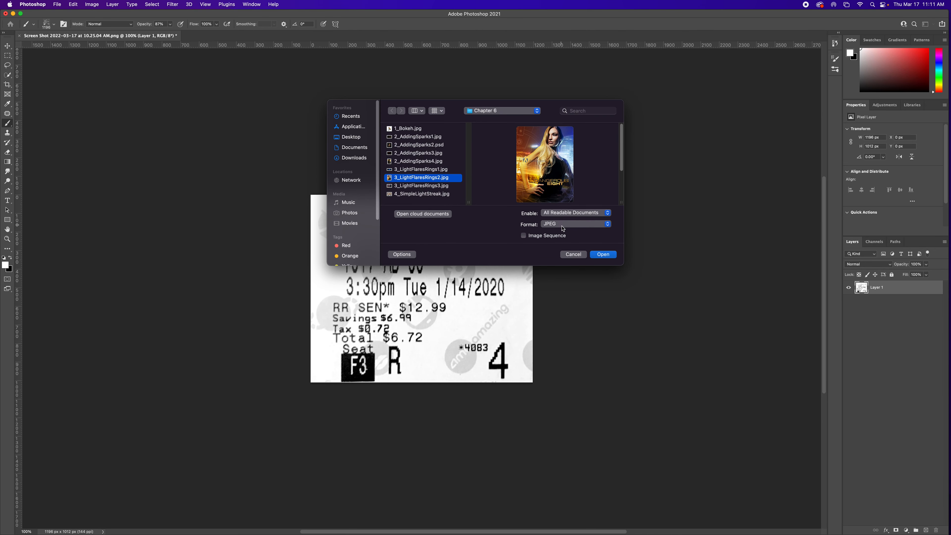
click(608, 257)
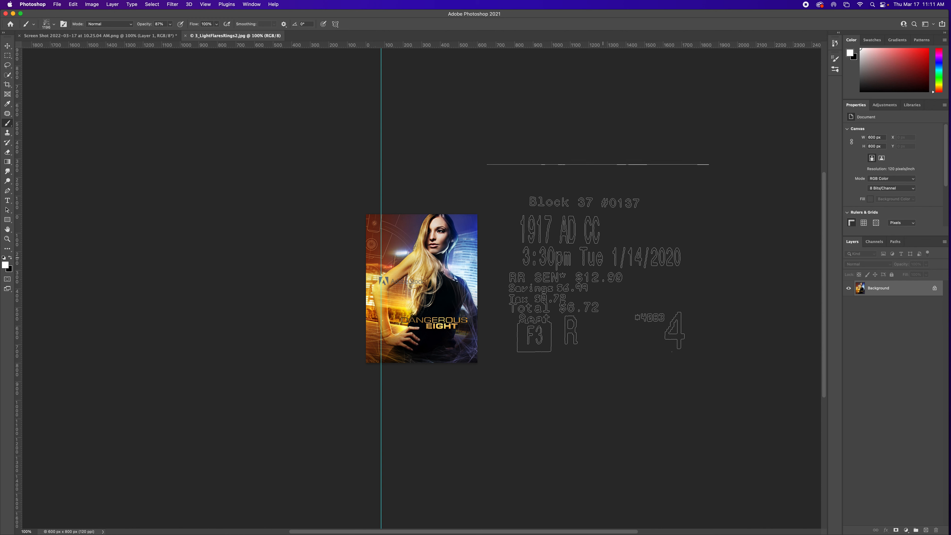
key(super+0)
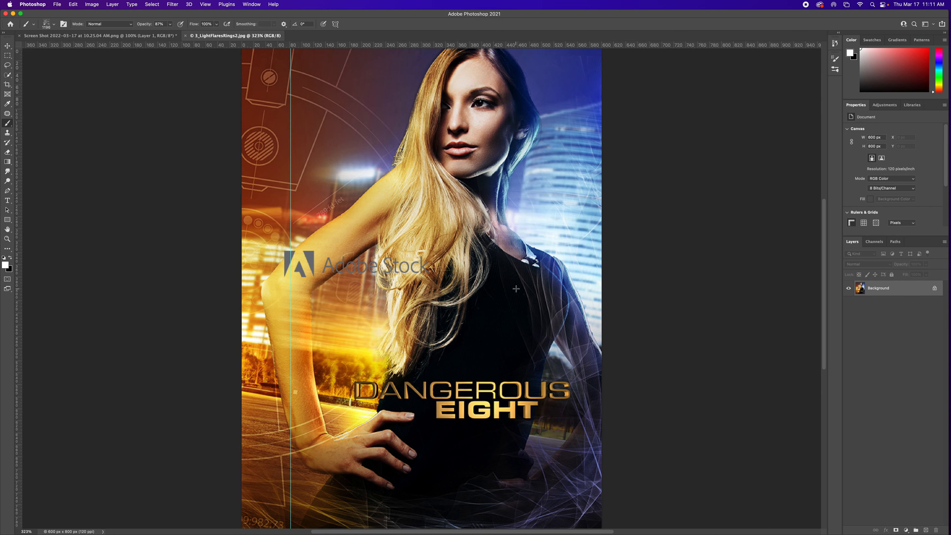
Reduce the ticket-text brush to about a quarter of the poster's width
key(bracketleft)
key(bracketleft)
key(bracketleft)
key(bracketleft)
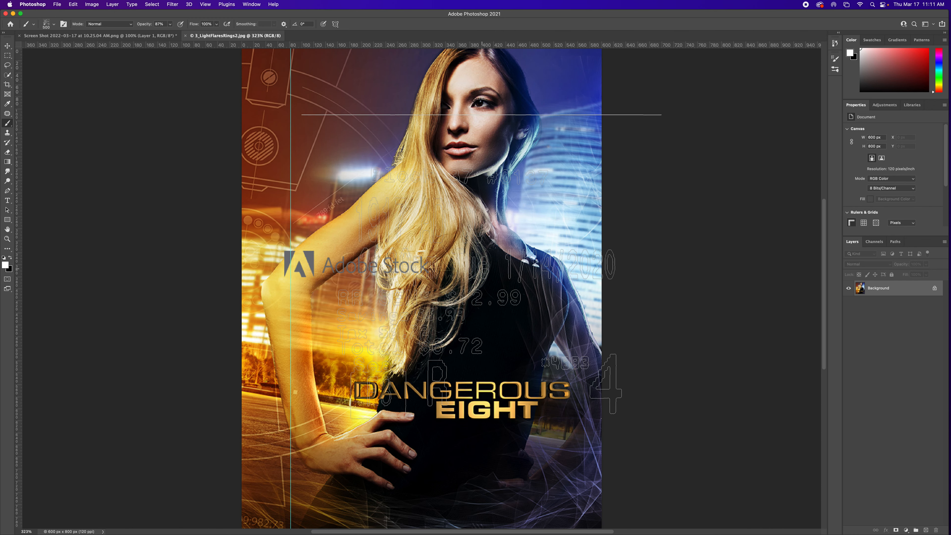
key(bracketleft)
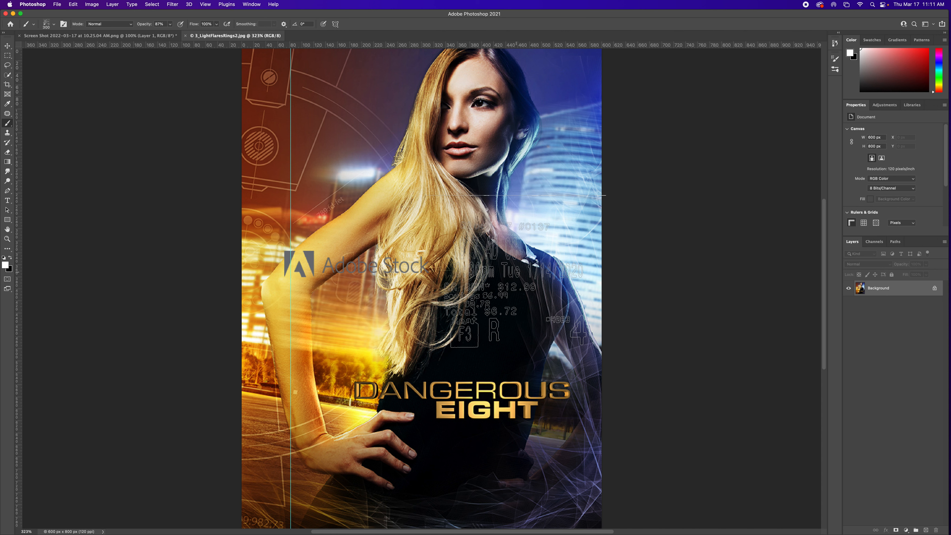
key(bracketleft)
key(bracketleft)
key(bracketleft)
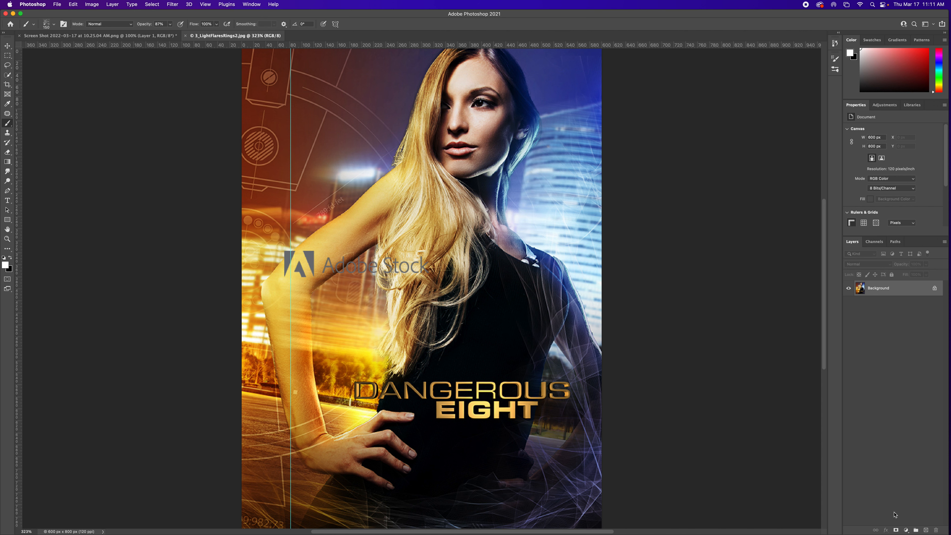
Add a new layer above the Background and stamp white ticket text five times over the dress, skyline, hair and orange background
click(926, 530)
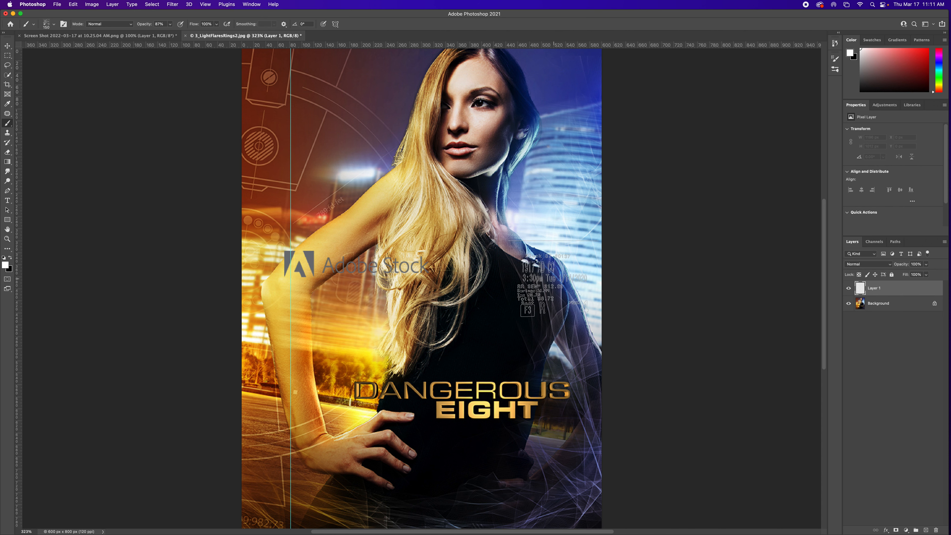
click(540, 326)
click(562, 229)
click(404, 146)
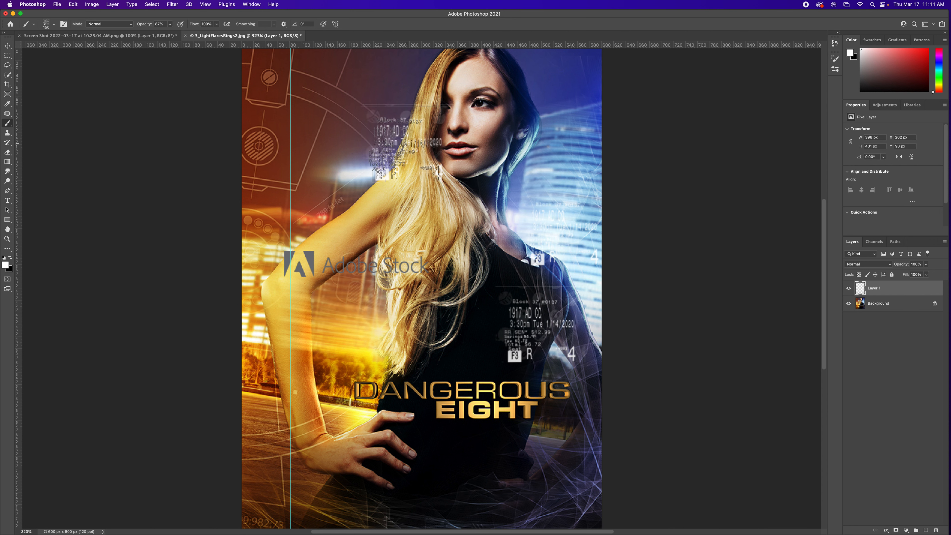
click(338, 127)
click(278, 154)
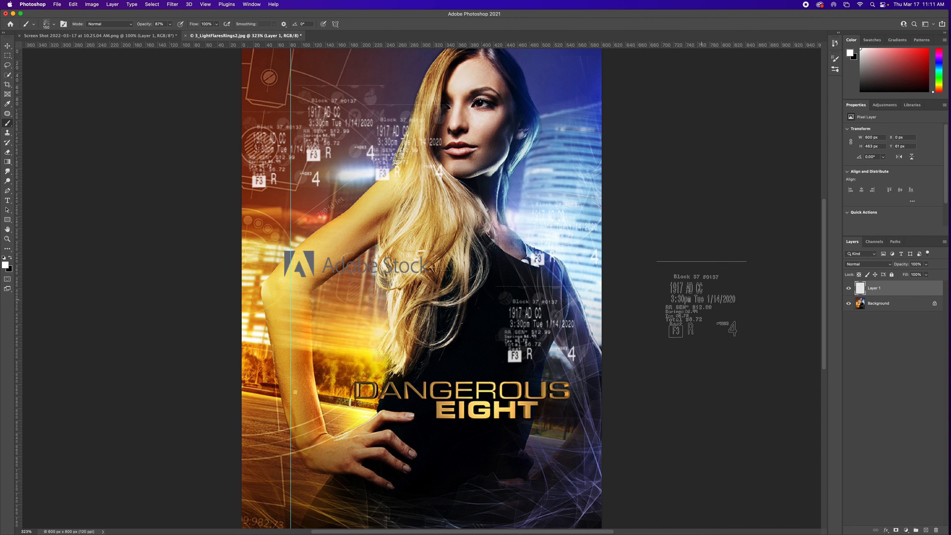
Convert the locked Background into Layer 0, add a new empty layer beneath it, and reselect Layer 0
double_click(883, 304)
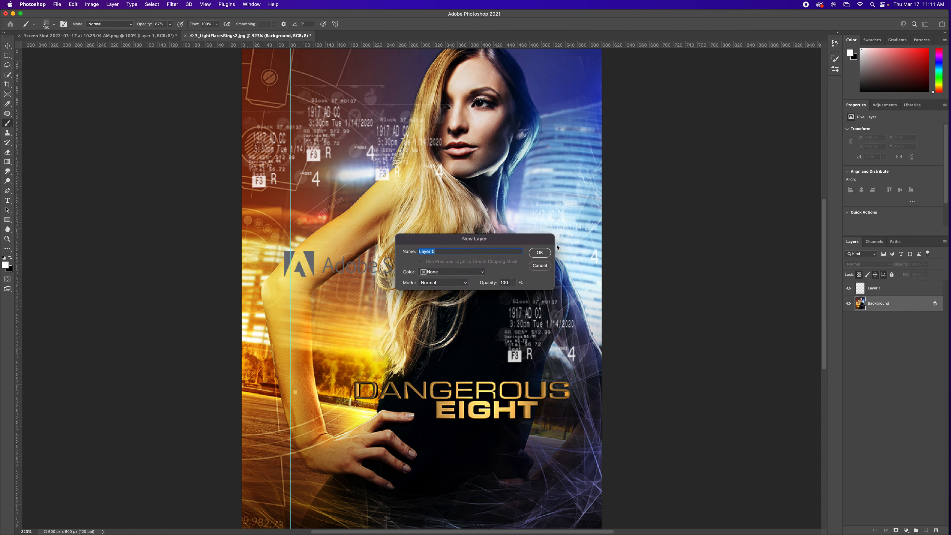
click(542, 255)
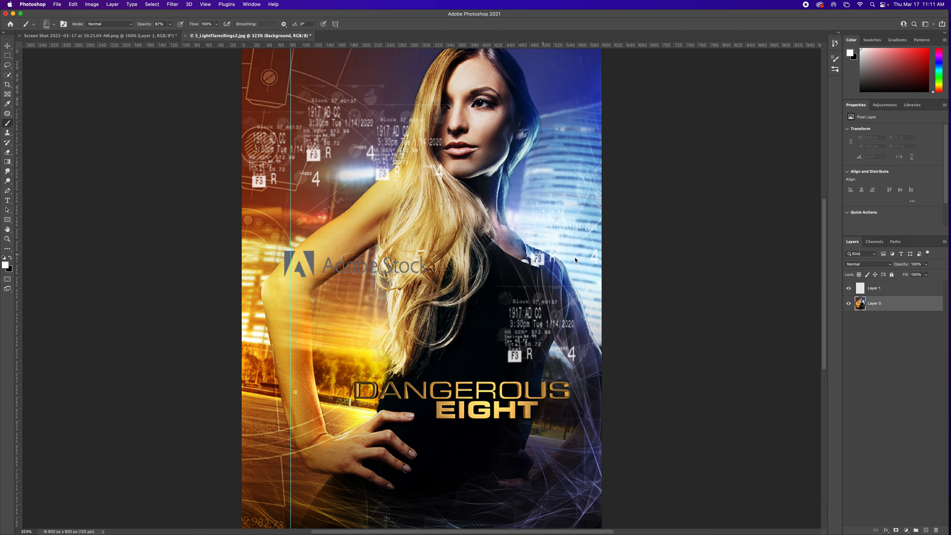
click(927, 531)
drag(898, 307, 897, 327)
click(869, 307)
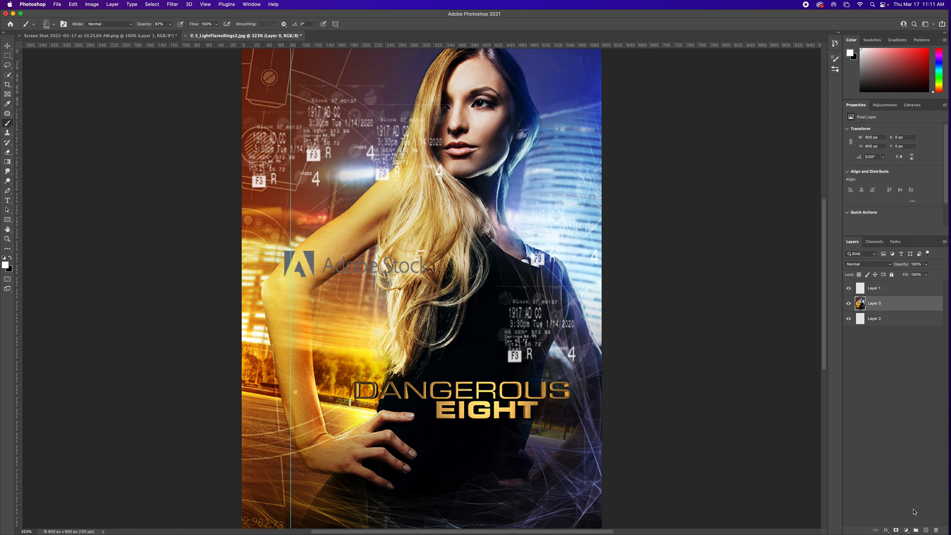
Add a layer mask to Layer 0 and stamp black ticket text on it across the face, poster edges and lower area
click(896, 531)
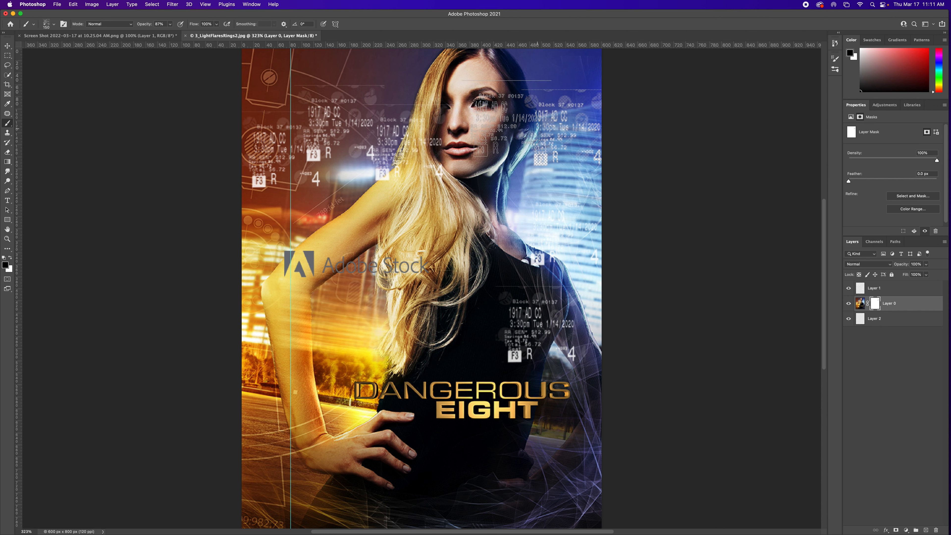
click(491, 105)
mouse_move(490, 109)
mouse_down()
mouse_move(283, 101)
mouse_move(314, 118)
mouse_move(286, 174)
mouse_move(260, 349)
mouse_move(257, 461)
mouse_move(358, 490)
mouse_move(540, 458)
mouse_move(576, 431)
mouse_up()
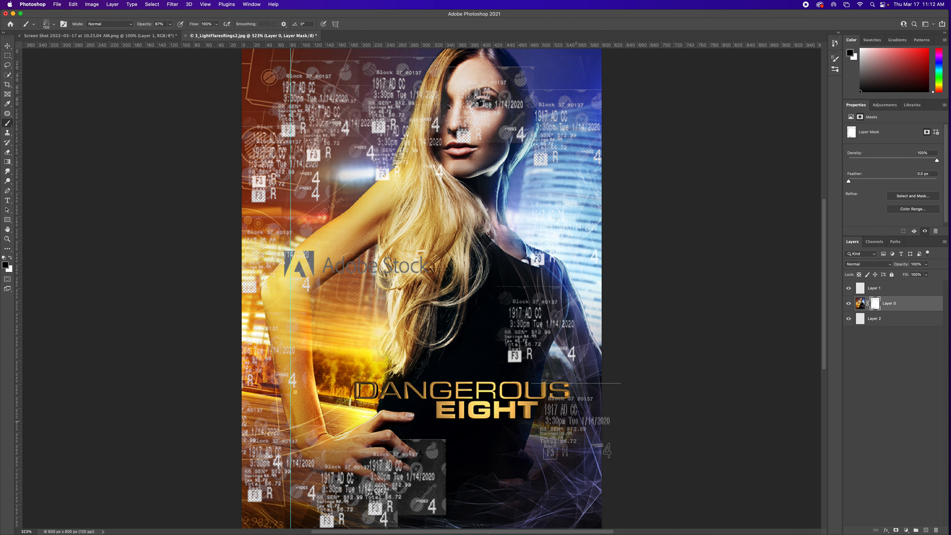
Fill Layer 2, beneath the poster layer, with a solid red foreground colour
click(860, 321)
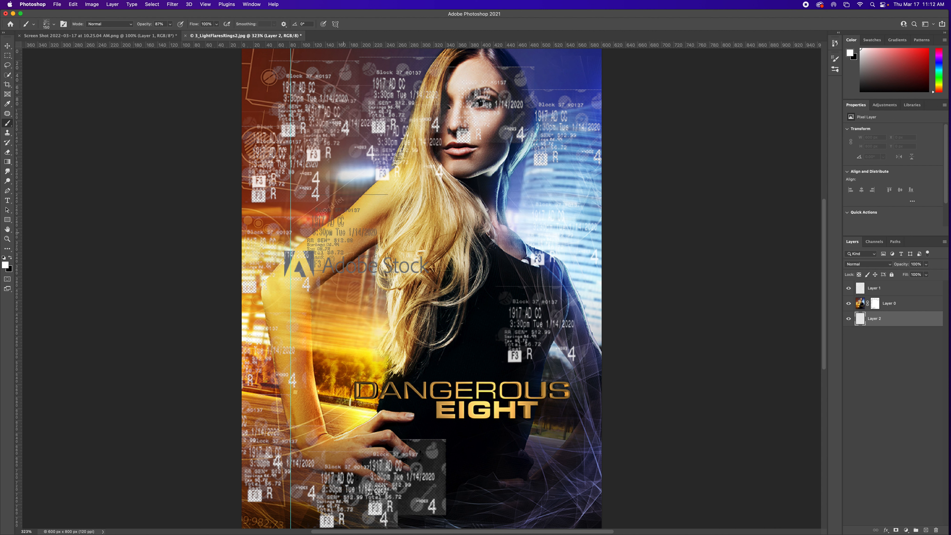
click(919, 60)
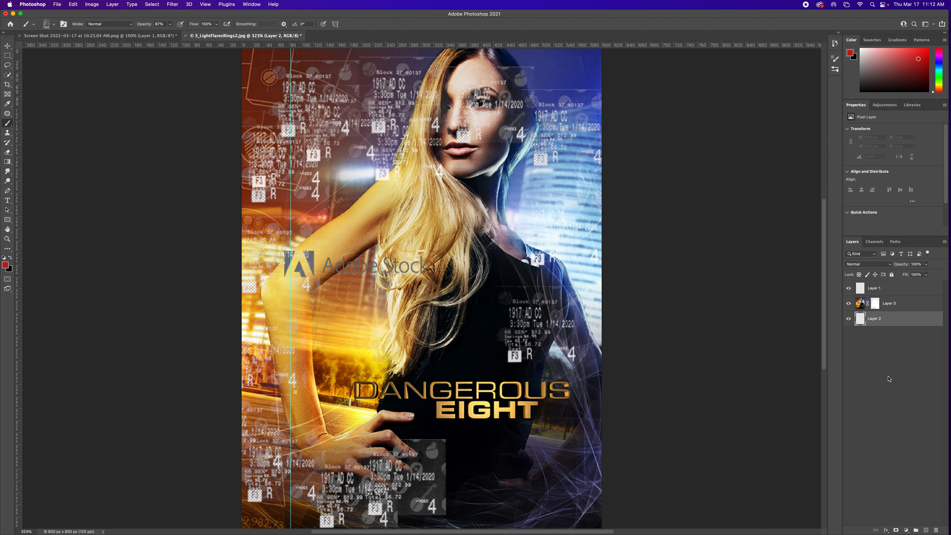
key(alt+BackSpace)
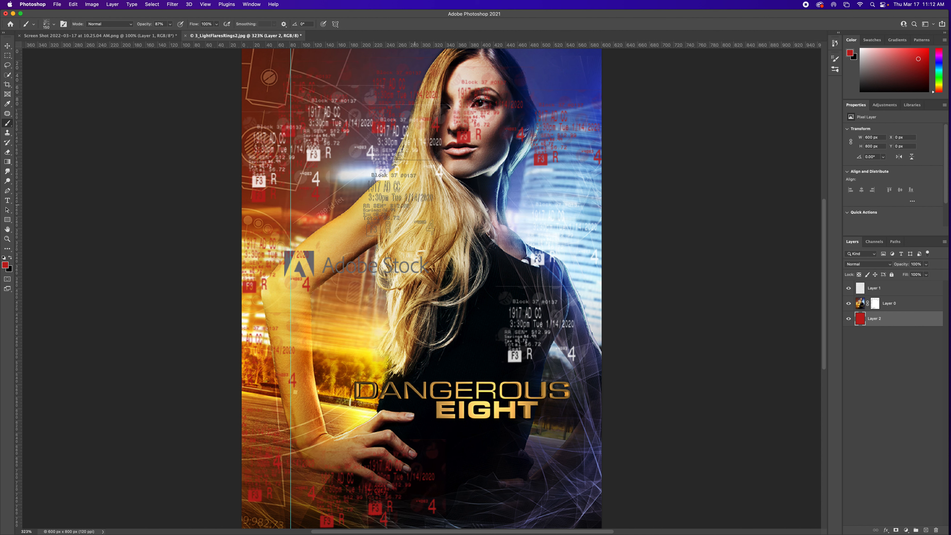
Hide Layer 1 and stamp more black ticket text on Layer 0's mask over the dress, skyline, arm and lower poster
click(850, 289)
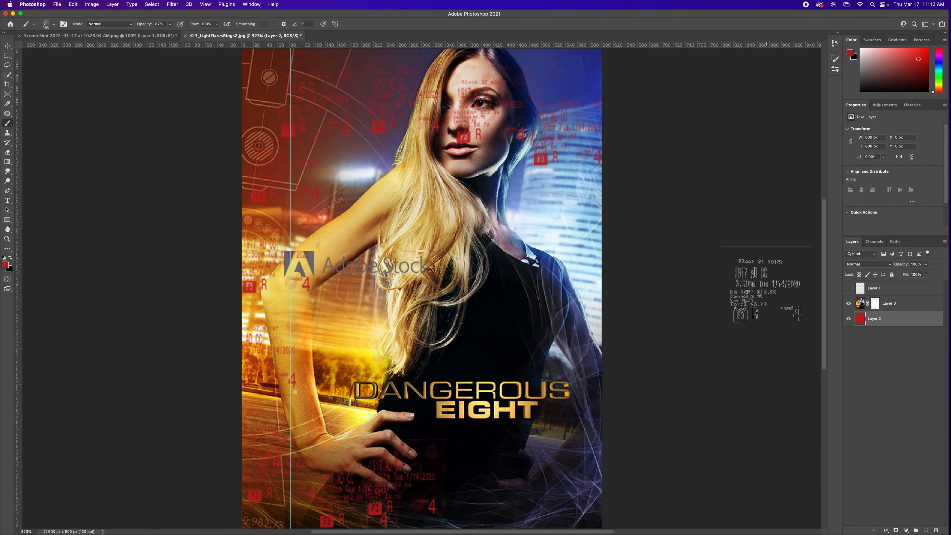
click(875, 304)
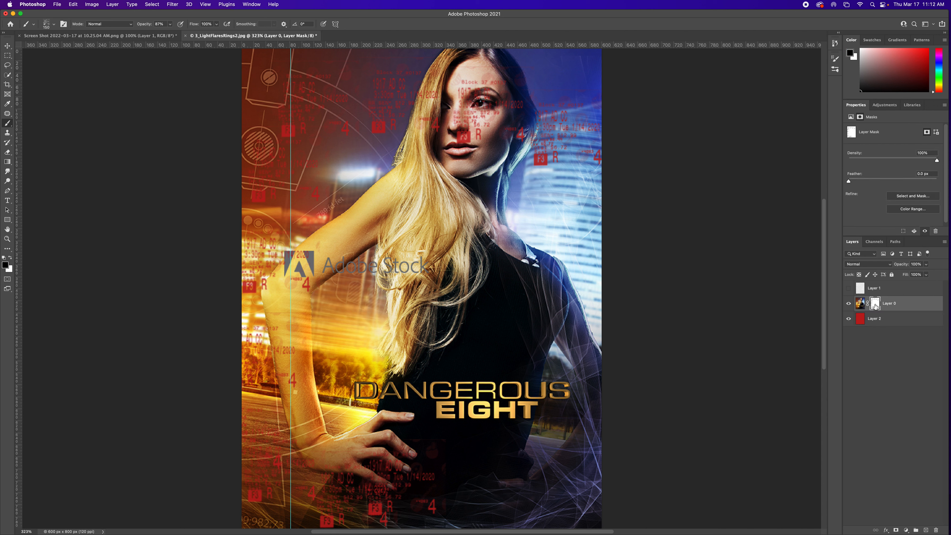
mouse_move(589, 410)
mouse_down()
mouse_move(555, 454)
mouse_move(484, 461)
mouse_move(525, 412)
mouse_move(540, 367)
mouse_move(498, 354)
mouse_move(539, 322)
mouse_move(579, 166)
mouse_up()
click(325, 183)
click(308, 334)
click(291, 398)
click(277, 455)
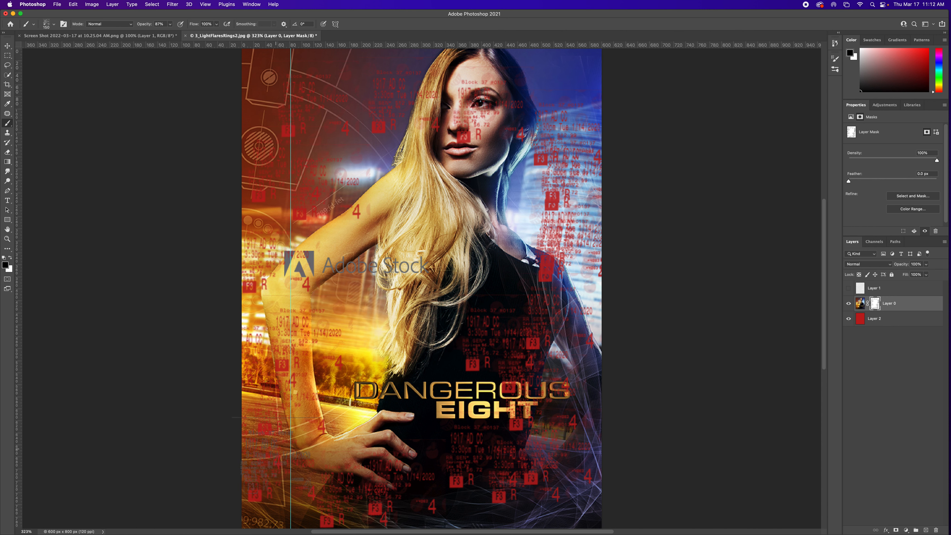
click(346, 499)
Replace Layer 2's solid red with a diagonal red-to-black linear gradient and compare the poster with that layer hidden and shown
key(g)
click(865, 323)
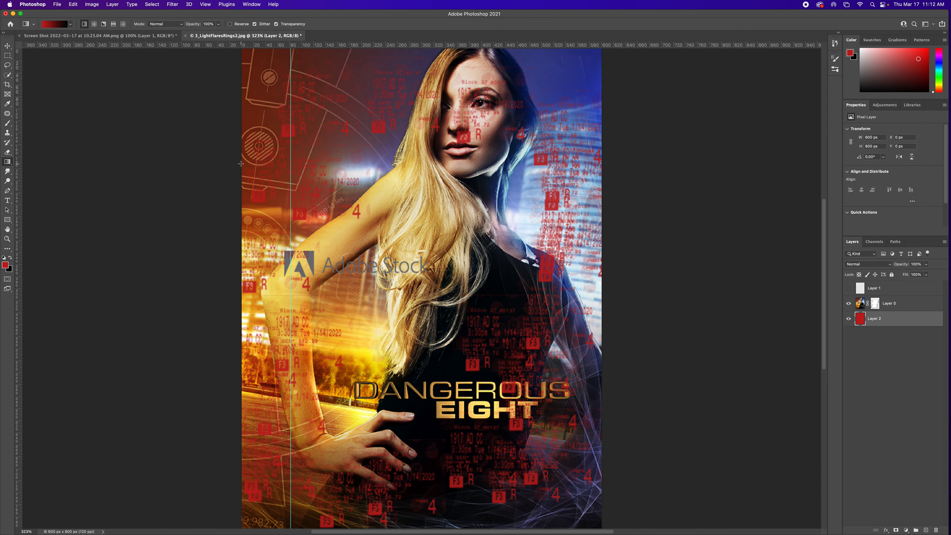
drag(260, 63, 578, 506)
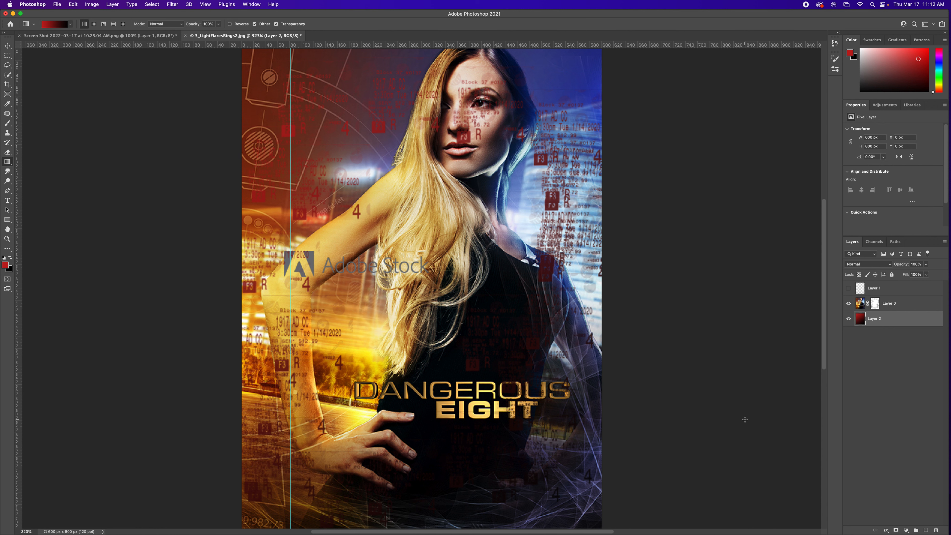
click(848, 320)
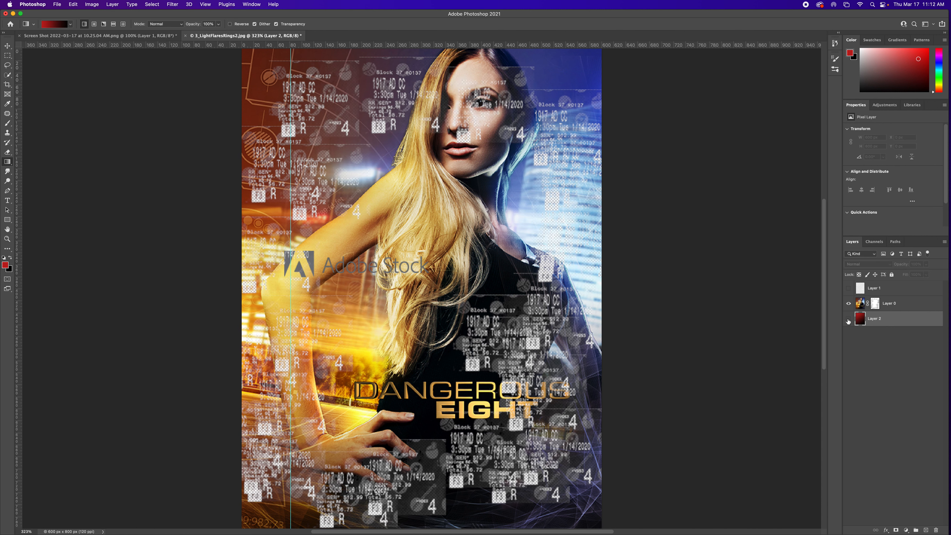
click(848, 320)
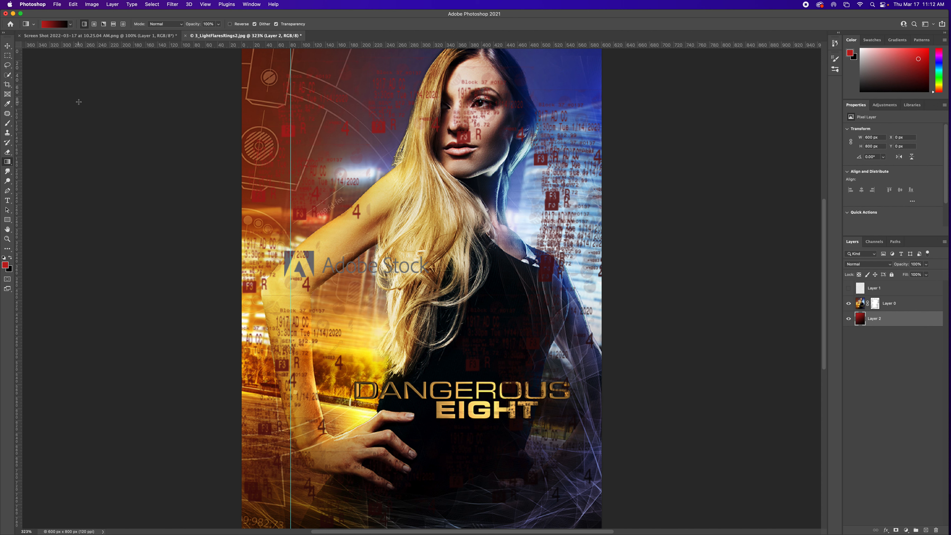
Create a new blank white 2000 x 2000 px RGB document at 300 pixels/inch
key(super+n)
click(264, 120)
click(535, 302)
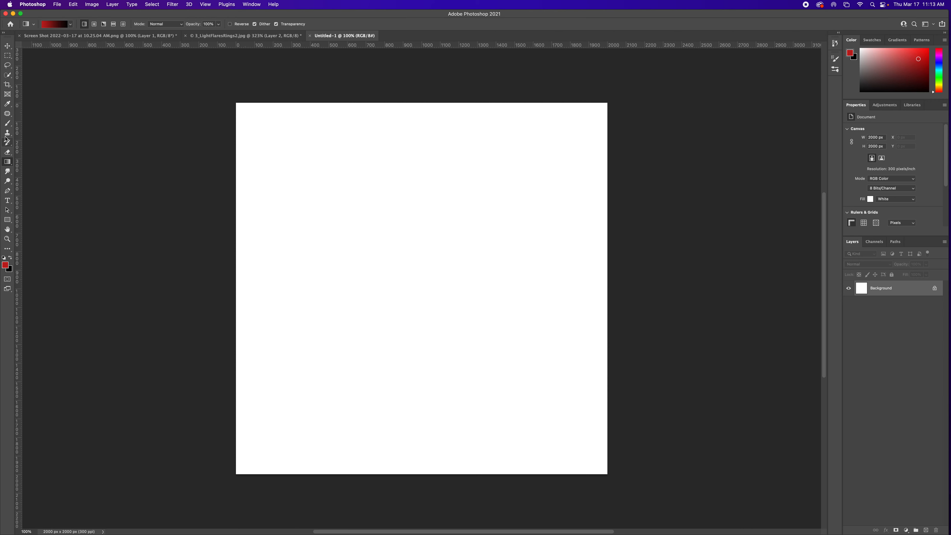
Enable Scattering for the ticket-text brush with 429% scatter on both axes, a count of 4 and 79% count jitter
click(8, 124)
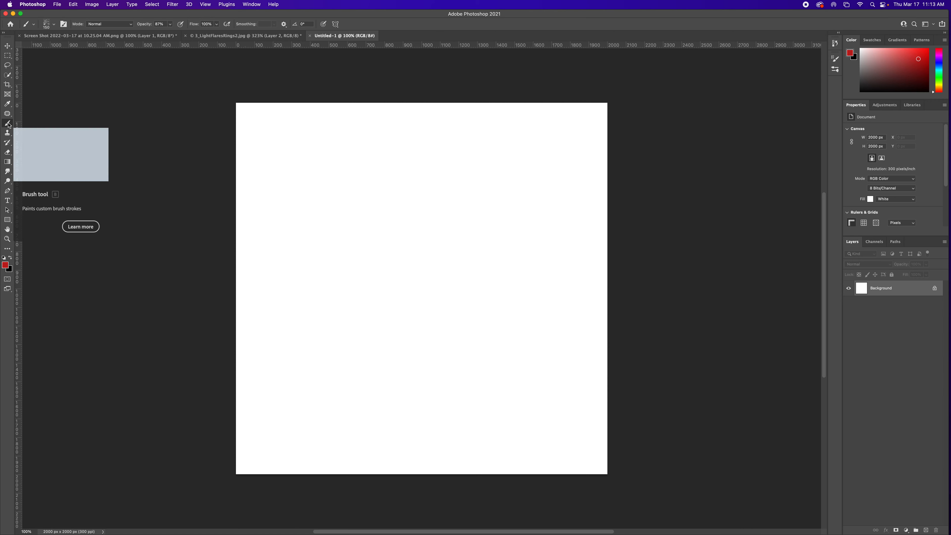
click(64, 24)
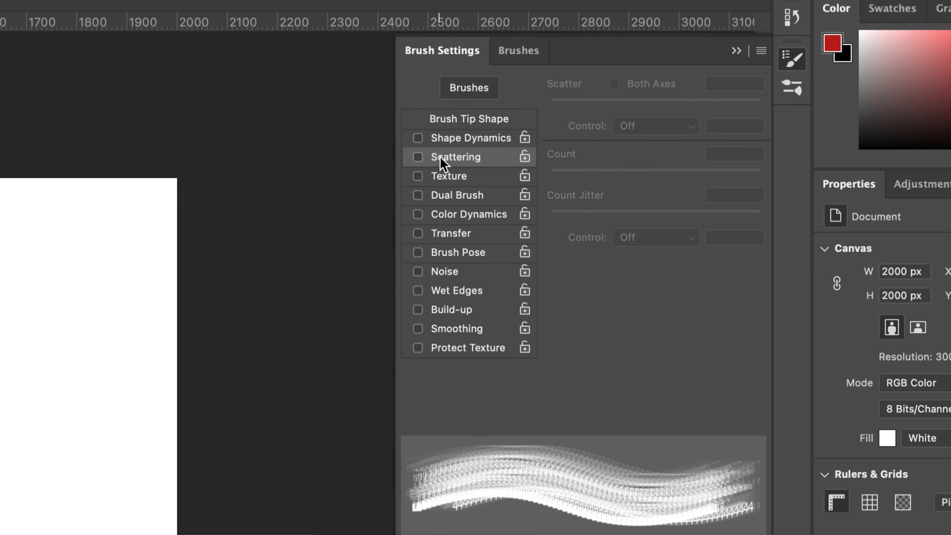
click(458, 154)
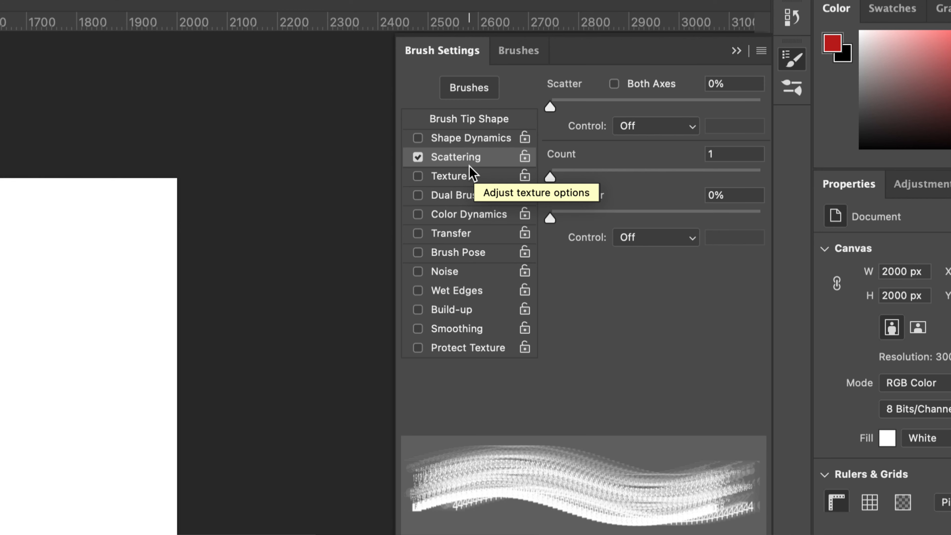
drag(550, 106, 700, 107)
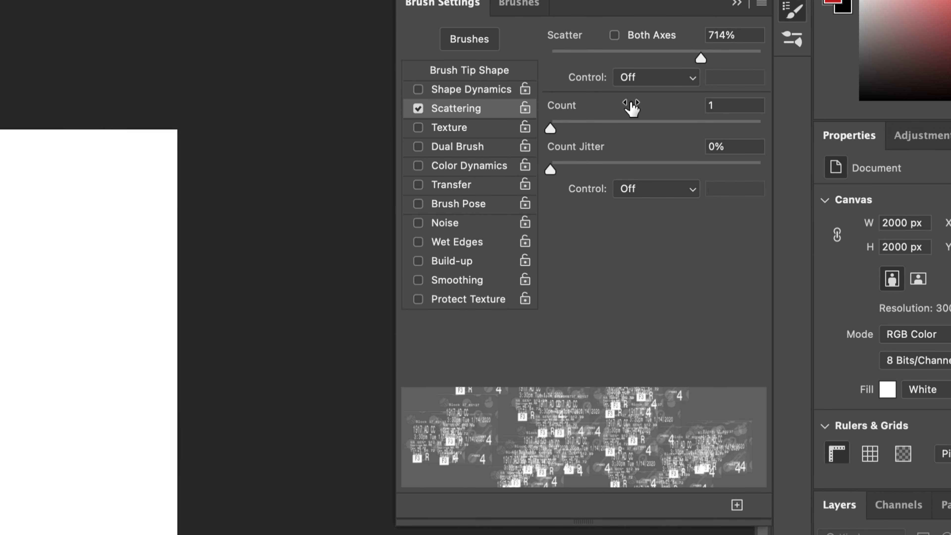
mouse_move(701, 58)
mouse_down()
mouse_move(762, 62)
mouse_move(605, 56)
mouse_move(641, 56)
mouse_up()
click(615, 35)
drag(553, 129, 596, 130)
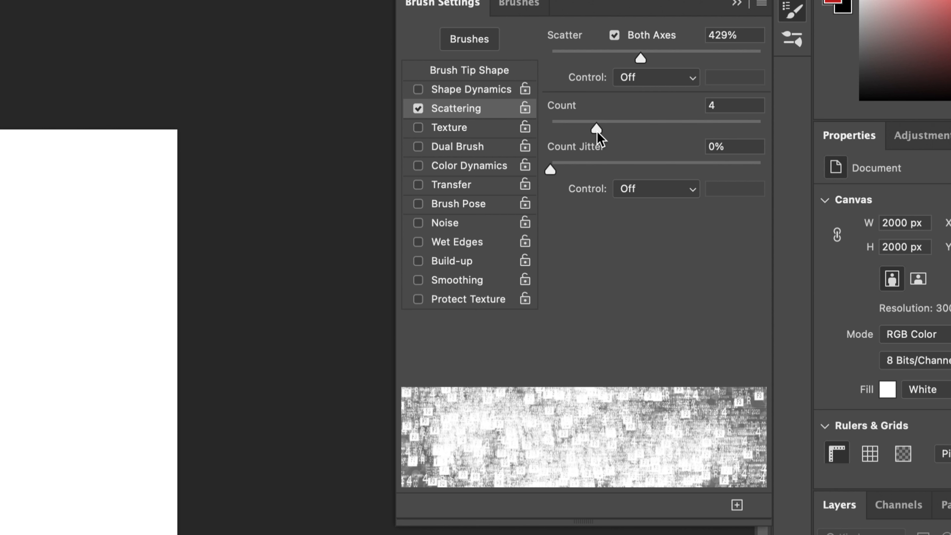
drag(551, 170, 717, 171)
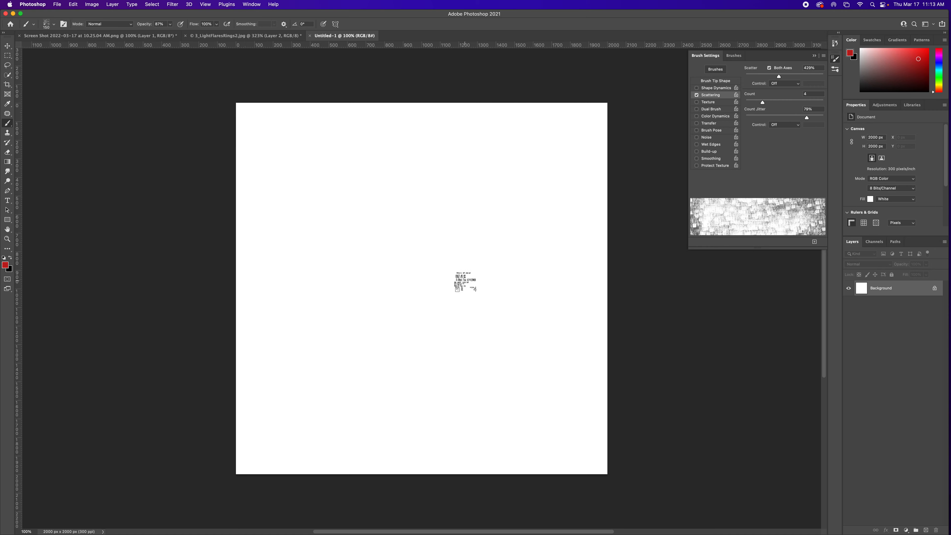
Paint scattered red ticket-text strokes and dabs across the centre, upper area and lower part of the white canvas
mouse_move(396, 249)
mouse_down()
mouse_move(378, 323)
mouse_move(484, 325)
mouse_move(548, 221)
mouse_up()
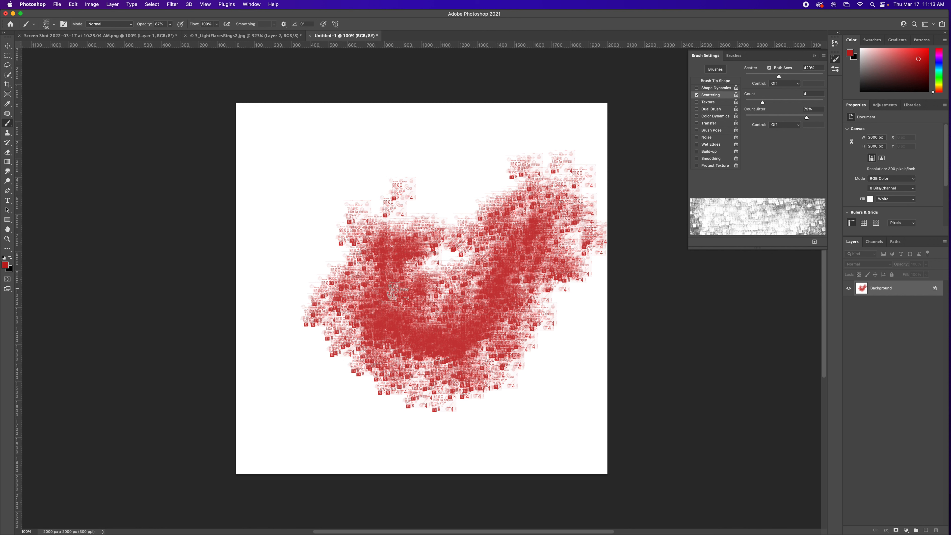
mouse_move(343, 209)
mouse_down()
mouse_move(314, 209)
mouse_move(279, 251)
mouse_up()
mouse_move(431, 166)
mouse_down()
mouse_move(439, 161)
mouse_move(409, 149)
mouse_up()
mouse_move(553, 375)
mouse_down()
mouse_move(556, 407)
mouse_move(516, 442)
mouse_move(469, 444)
mouse_up()
click(305, 426)
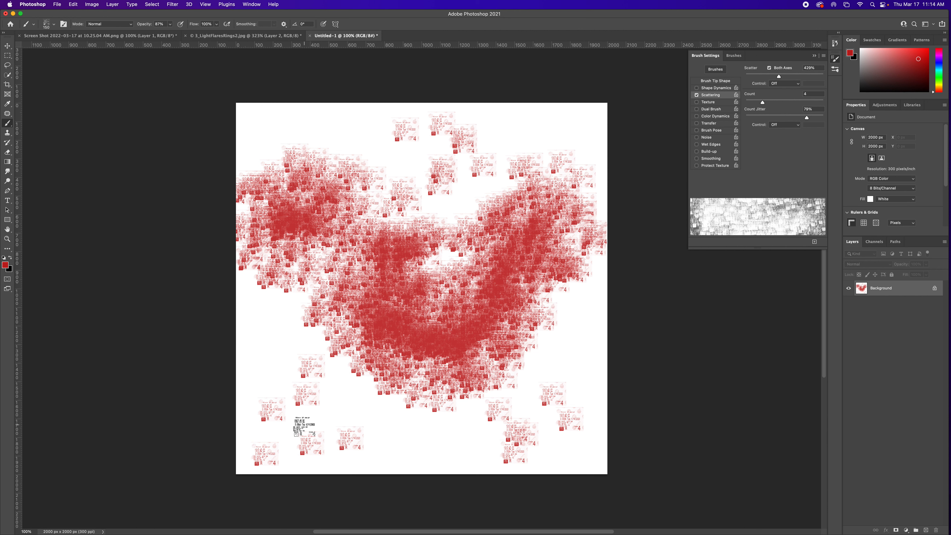
mouse_move(382, 419)
mouse_down()
mouse_move(408, 430)
mouse_move(286, 419)
mouse_move(279, 348)
mouse_move(288, 337)
mouse_up()
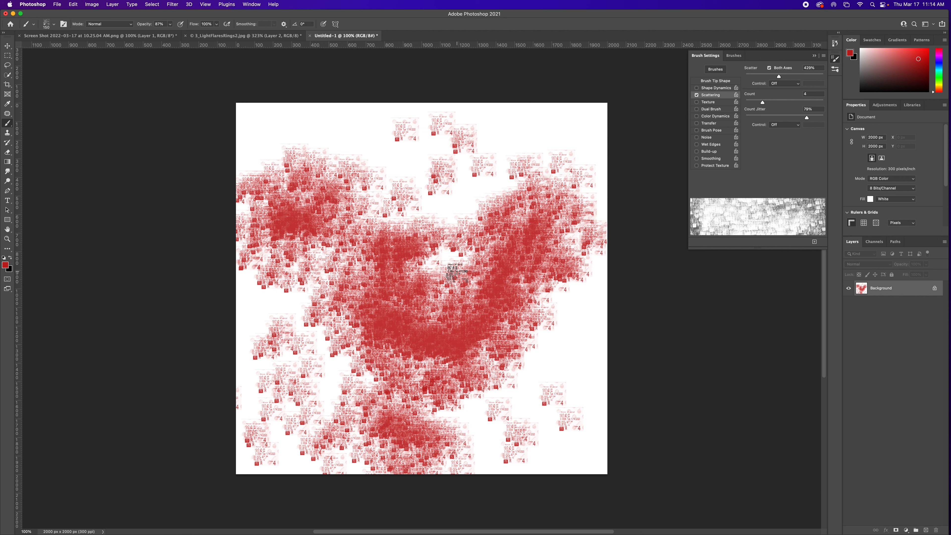
Select the whole canvas and convert the locked Background into a regular layer named Layer 0 in Normal mode at 100% opacity
key(super+a)
key(shift+BackSpace)
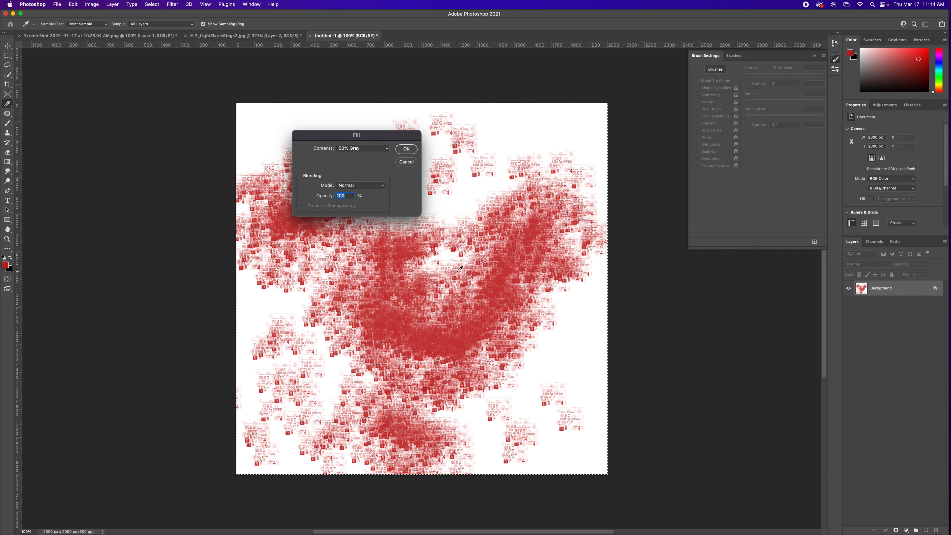
key(Escape)
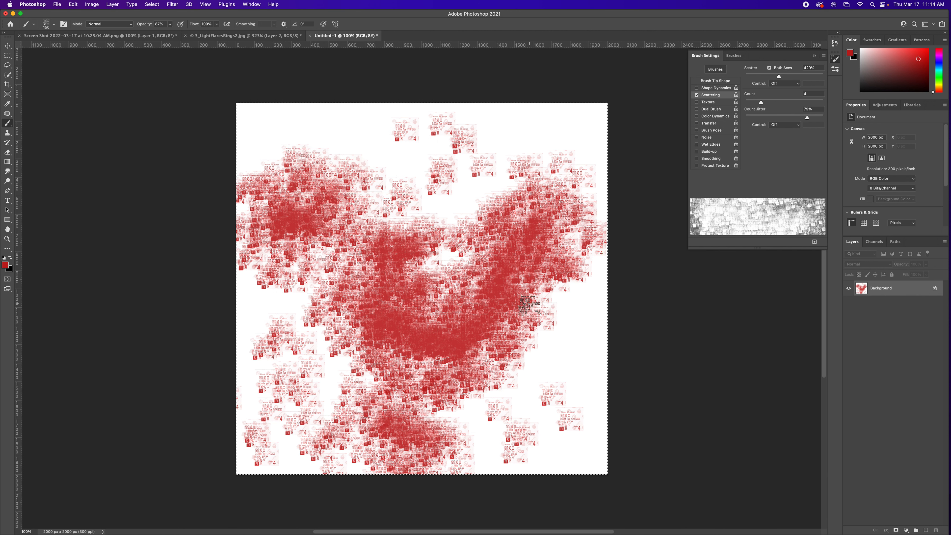
double_click(896, 293)
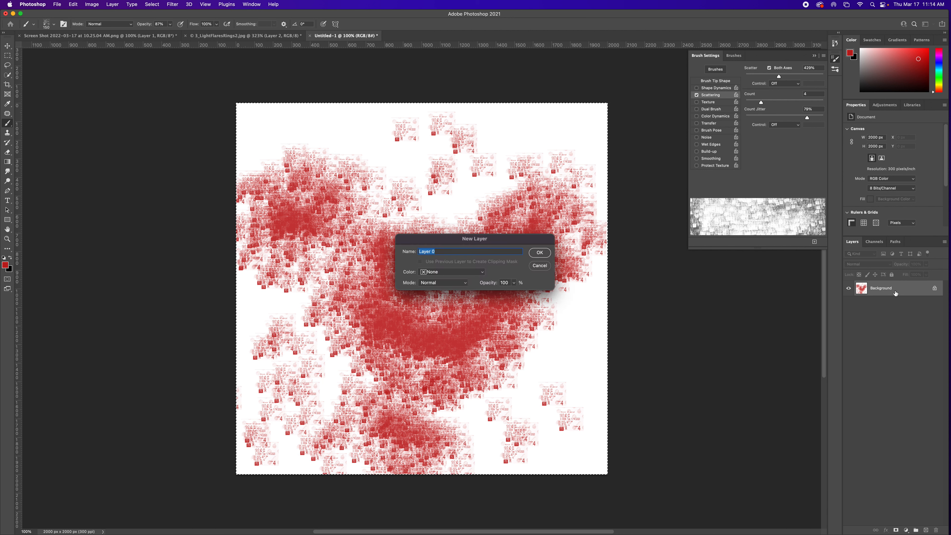
key(Return)
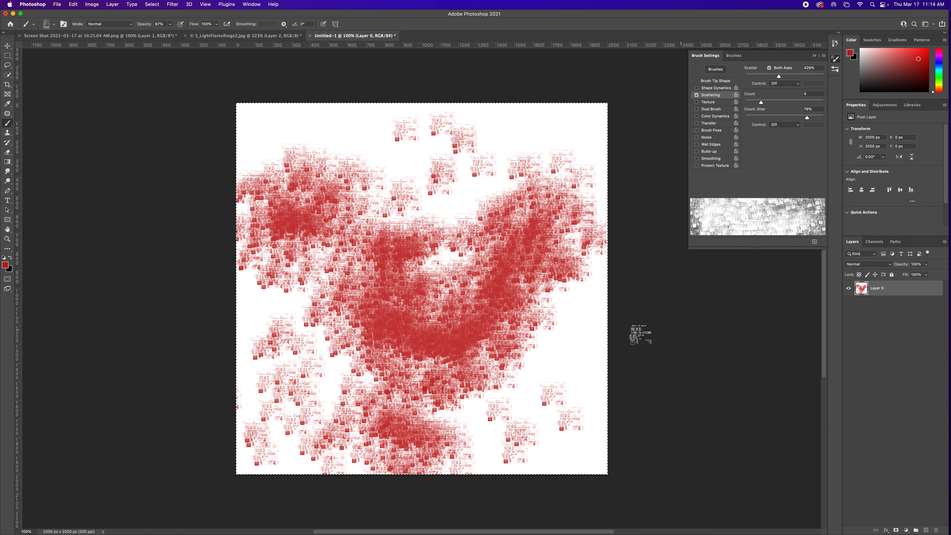
Clear the red strokes to white and paint scattered black ticket-text dabs and strokes across the canvas using the default colours
key(d)
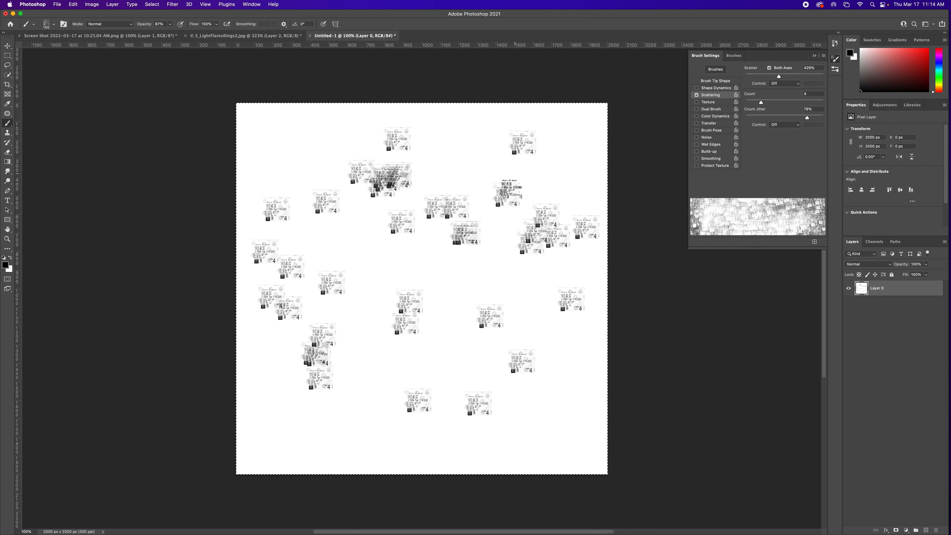
click(321, 291)
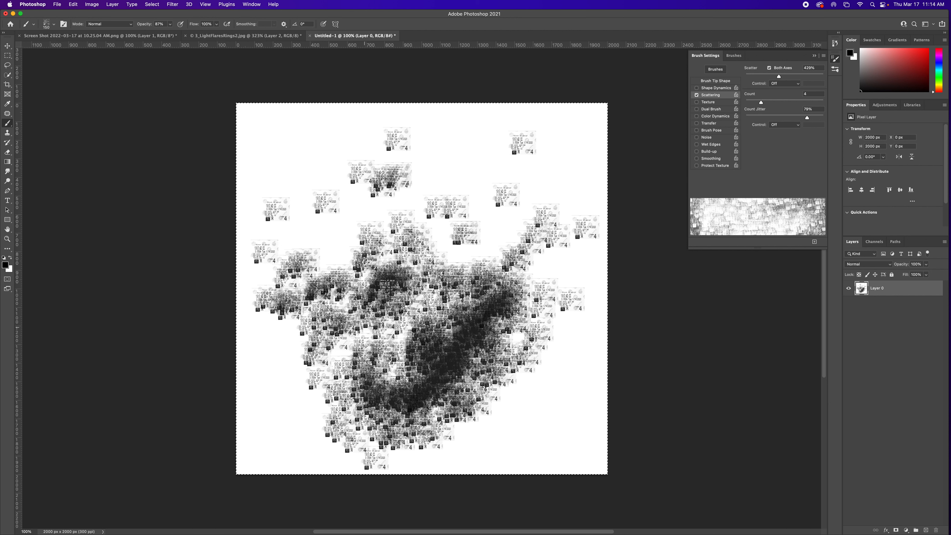
Turn off Scattering for the ticket-text brush and stamp single black tickets at increasing brush sizes from the upper left to the lower right
click(697, 94)
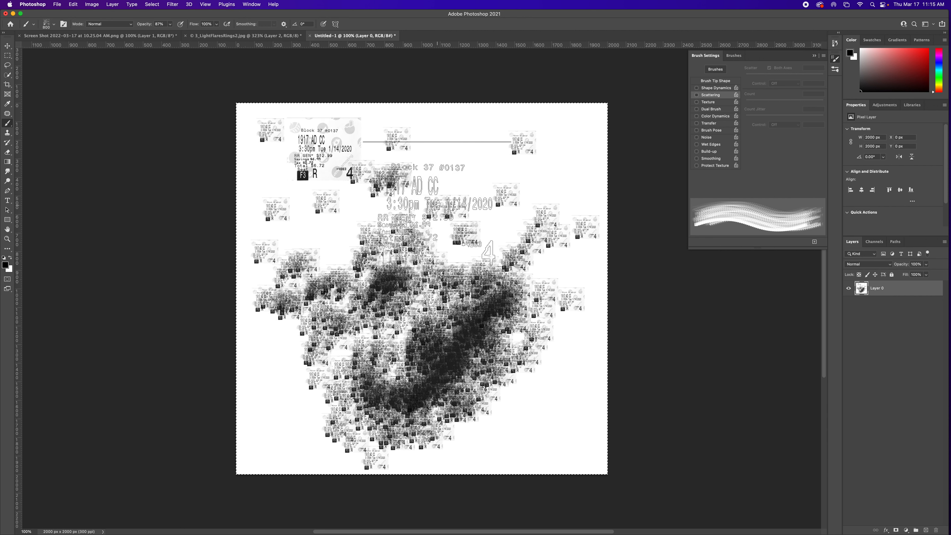
key(bracketright)
key(bracketright)
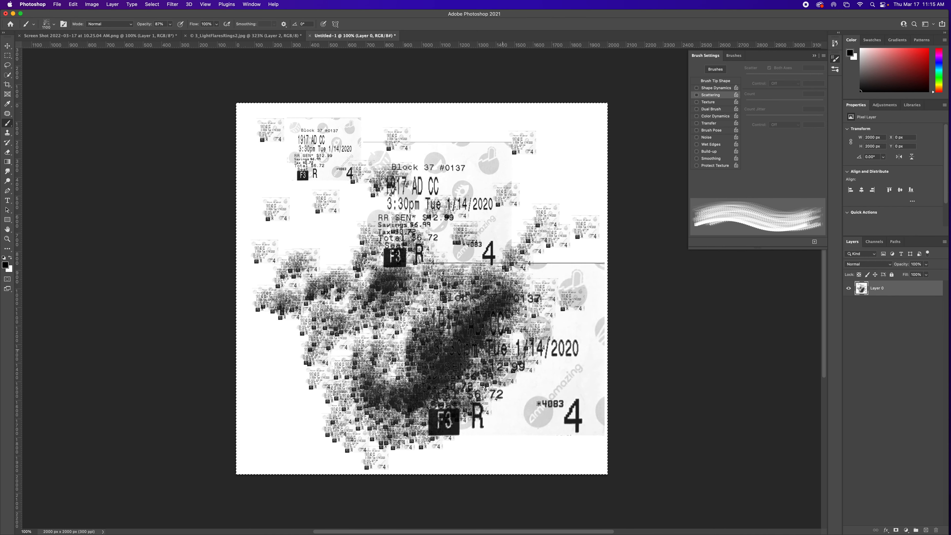